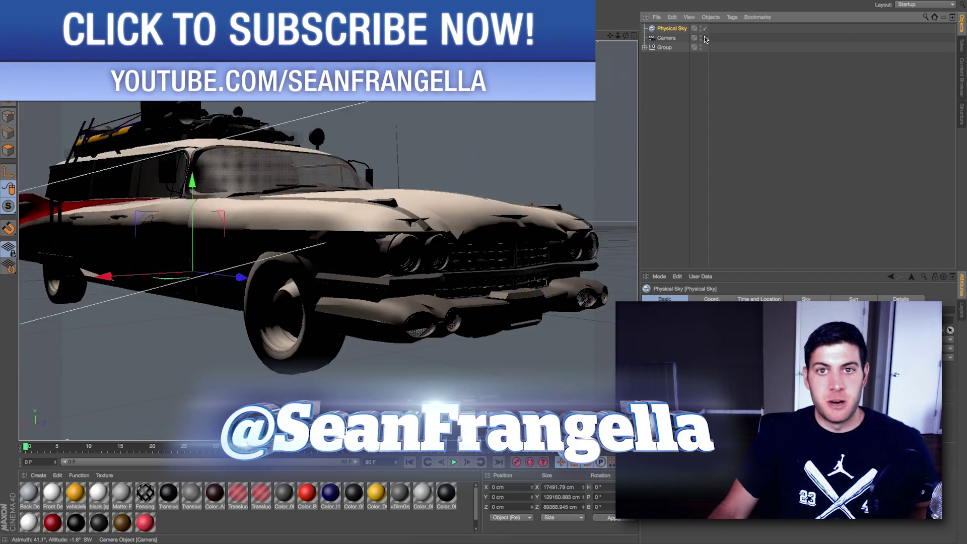
click(705, 38)
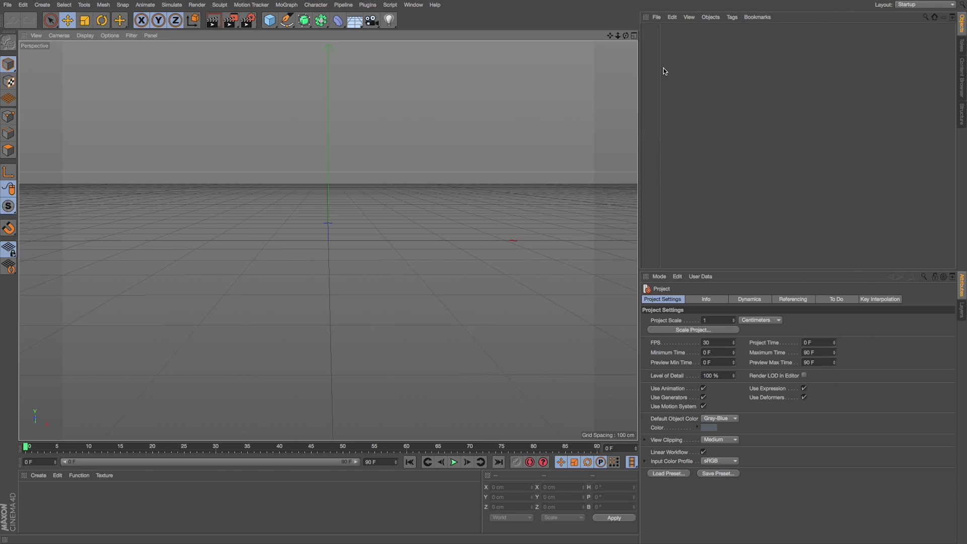
Step: Import the SketchUp file Ecto-1_2.skp from the Downloads folder with the Daylight System / Physical Sky and Camera options enabled
click(660, 18)
click(680, 31)
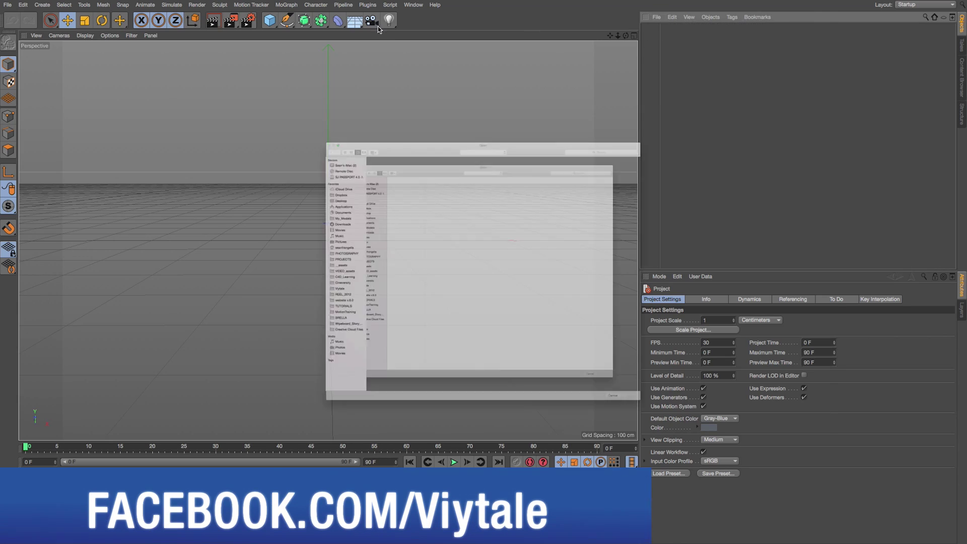
drag(353, 24, 184, 25)
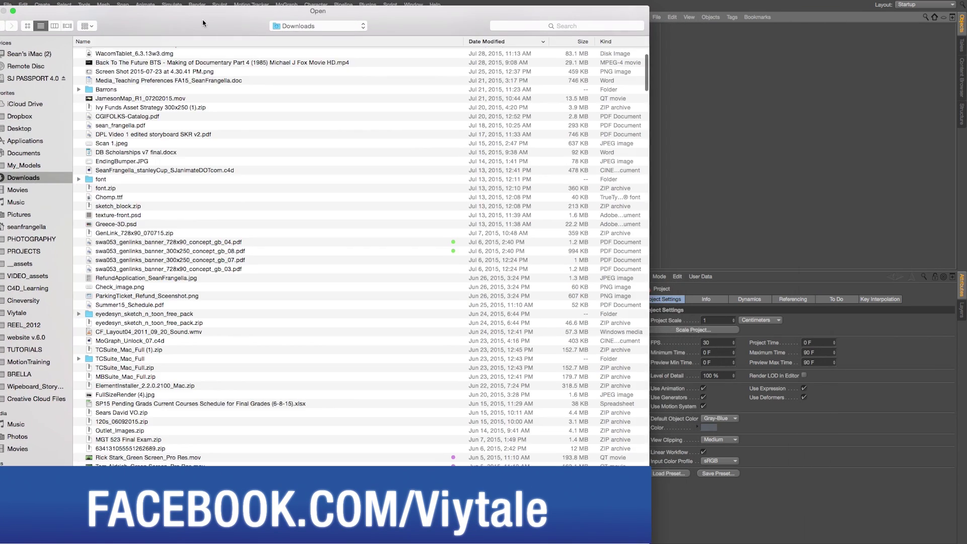
scroll(174, 96, up, 5)
drag(203, 21, 109, 54)
click(101, 64)
key(Return)
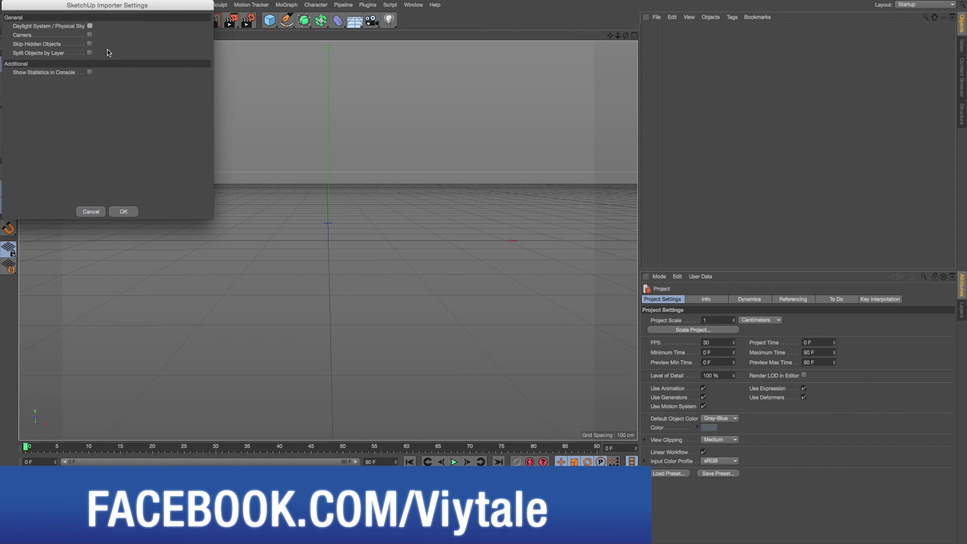
mouse_move(53, 6)
mouse_down()
mouse_move(140, 70)
mouse_move(124, 64)
mouse_up()
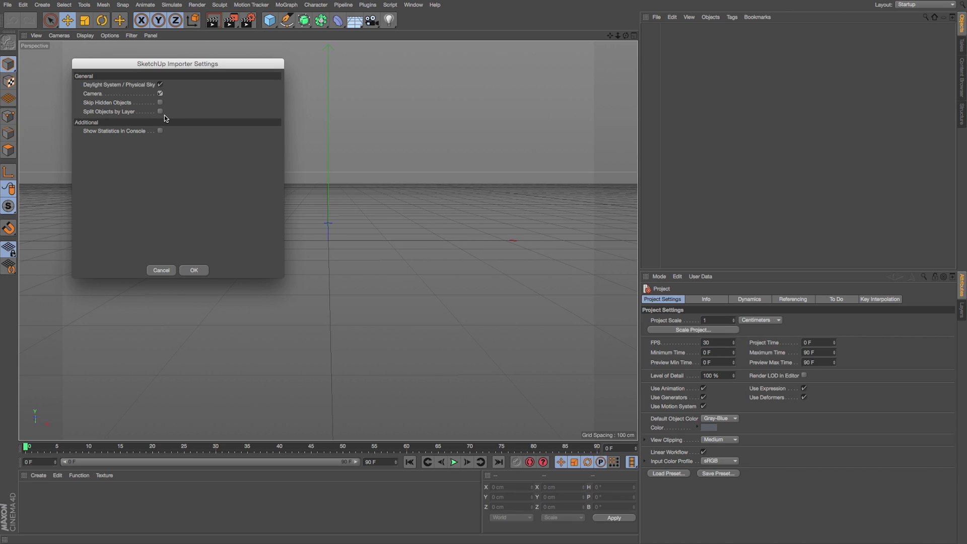
click(195, 270)
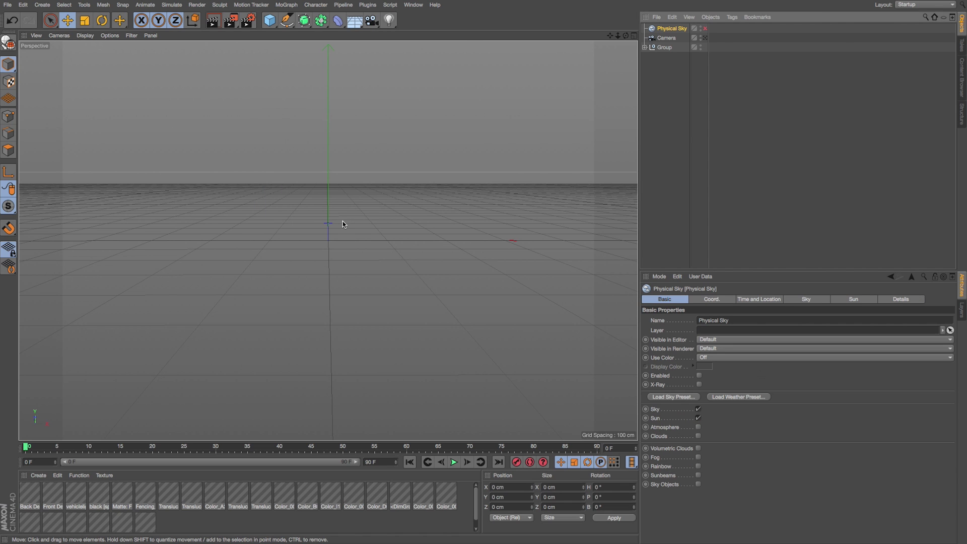
Step: Frame the imported car from the front and enable the Physical Sky object
drag(610, 35, 787, 1)
right_drag(610, 35, 579, 35)
drag(609, 36, 424, 182)
alt+drag(285, 231, 604, 217)
mouse_move(618, 35)
mouse_down()
mouse_move(564, 35)
mouse_move(601, 25)
mouse_up()
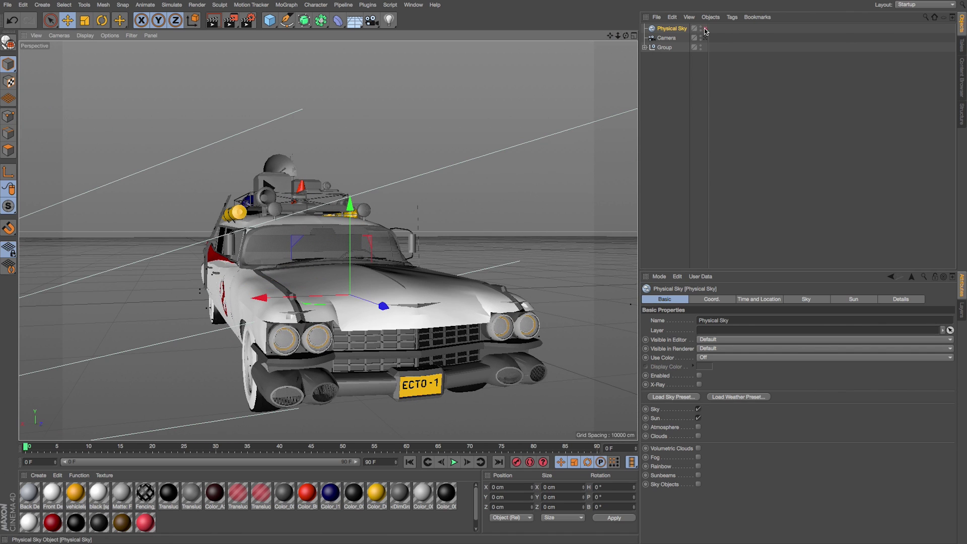
click(706, 29)
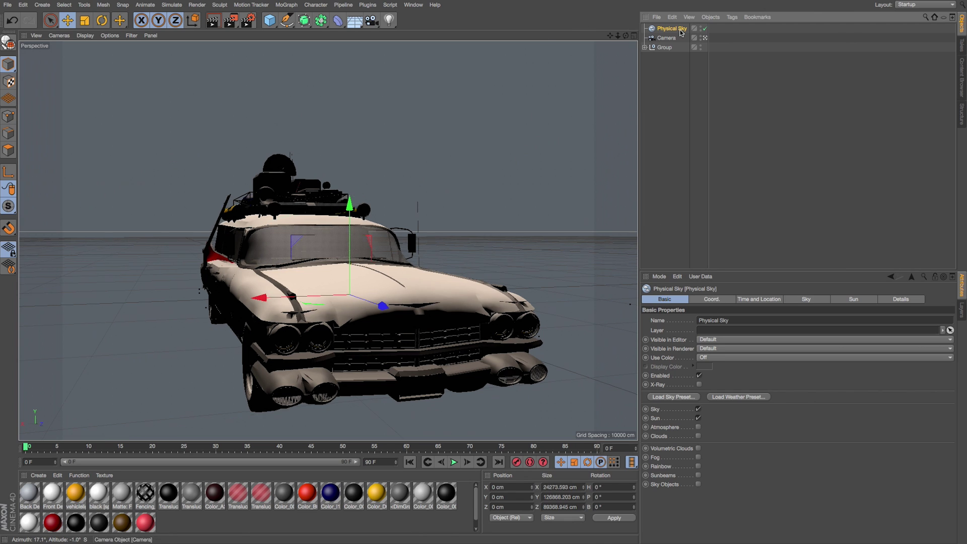
Step: Set the Physical Sky's time to 13:17:24 and preview the car in an enlarged interactive render region
click(755, 300)
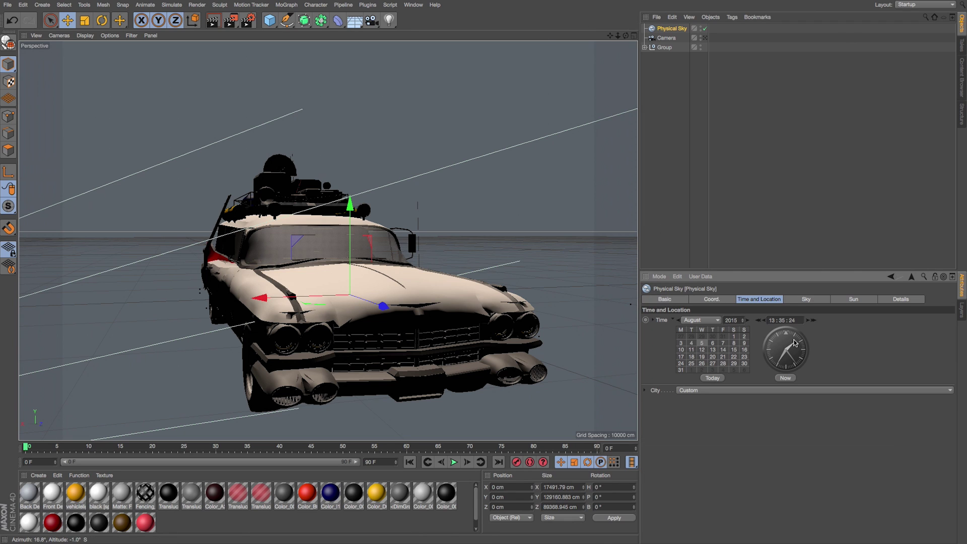
key(alt+r)
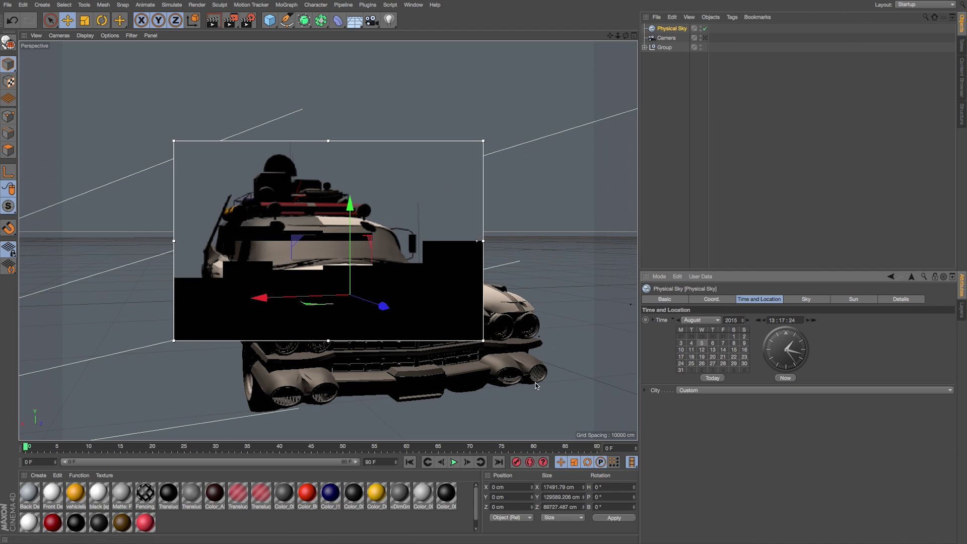
drag(483, 340, 587, 442)
Step: Shift the Physical Sky's time of day to the morning and extend the render region over the car seen through the Camera
drag(784, 330, 768, 341)
click(704, 38)
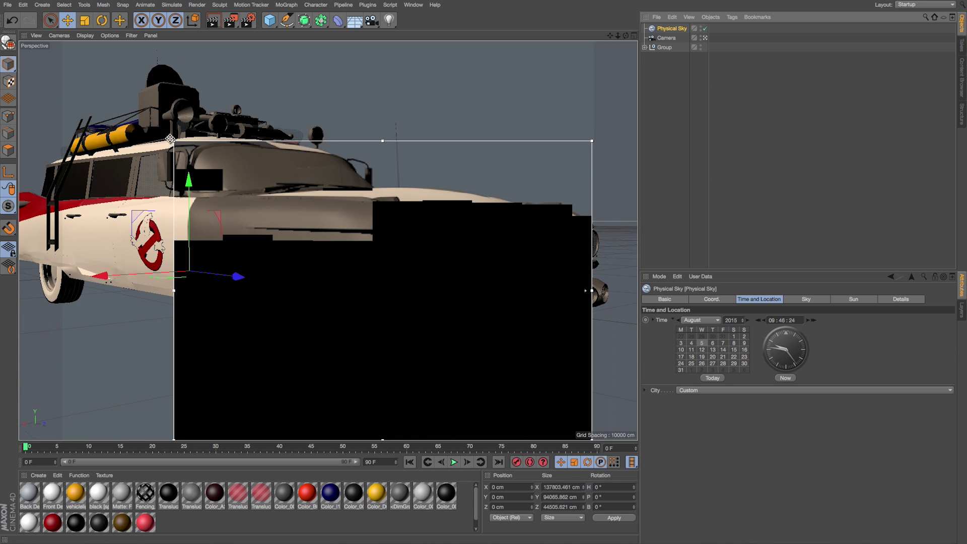
drag(170, 139, 44, 85)
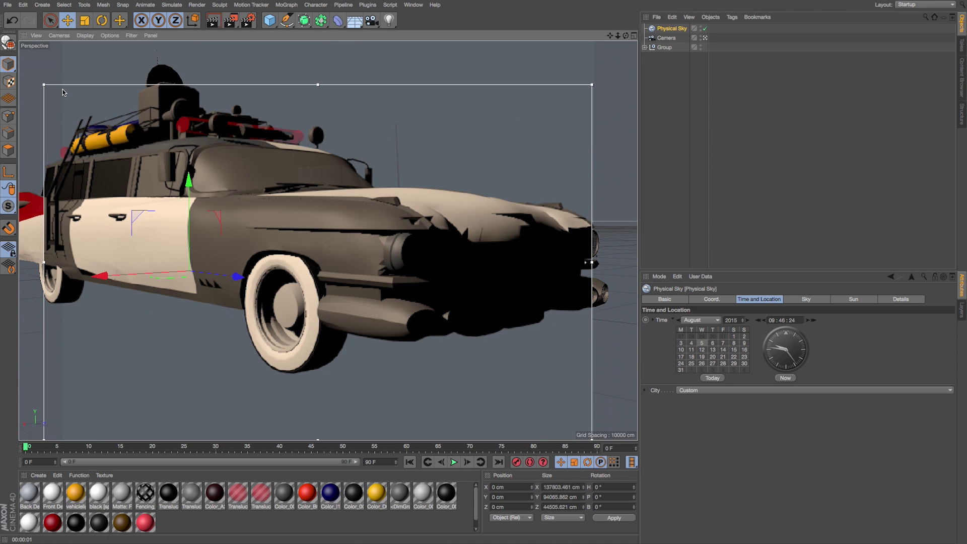
Step: Inspect the Layer_Layer0 material and the light grey Matte material in the Material Editor
double_click(143, 523)
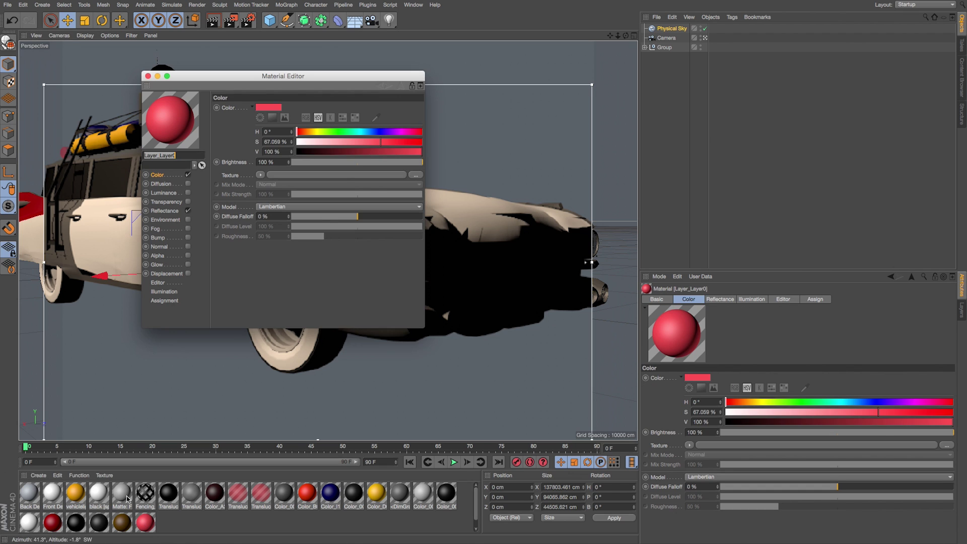
click(124, 495)
Step: Switch to Finder and show the texture files in the Downloads folder's Ecto-1_2 subfolder in column view
key(super+Tab)
key(super+Tab)
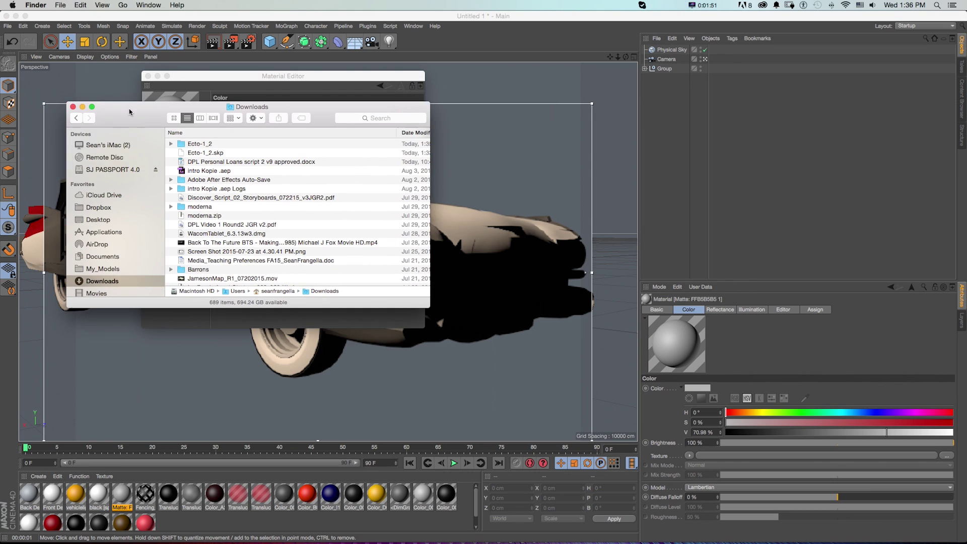
drag(129, 112, 127, 115)
click(196, 147)
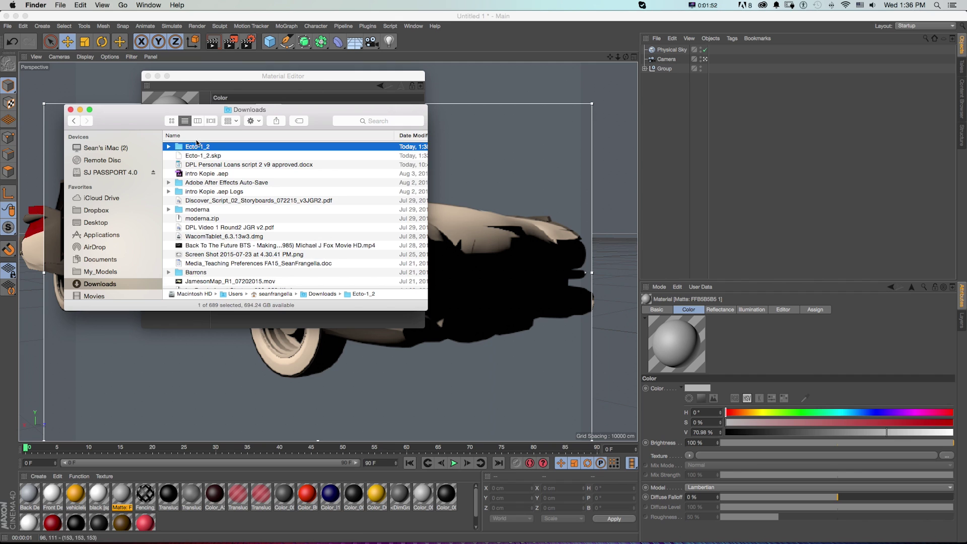
click(197, 121)
drag(326, 119, 160, 123)
click(140, 139)
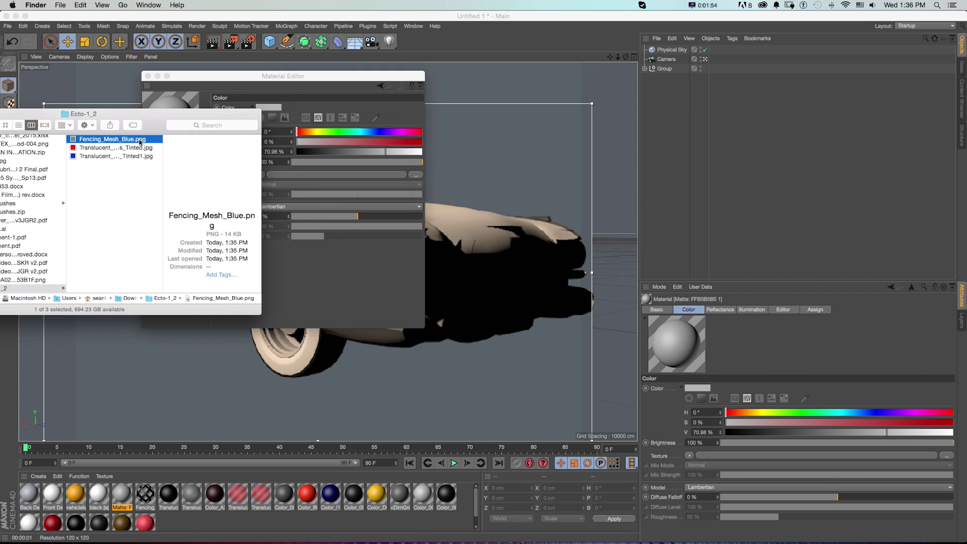
Step: Preview Fencing_Mesh_Blue.png and the two translucent tinted JPG textures with Quick Look
key(space)
key(Down)
key(Down)
key(Up)
key(Up)
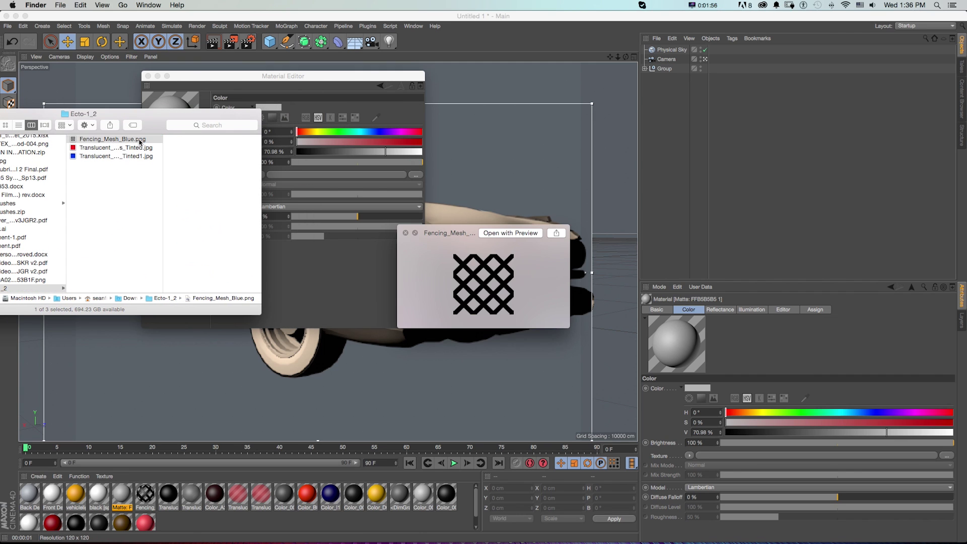
key(space)
Step: Return to Cinema 4D and inspect the dark grey colour material's settings, leaving the Material Editor closed
click(190, 74)
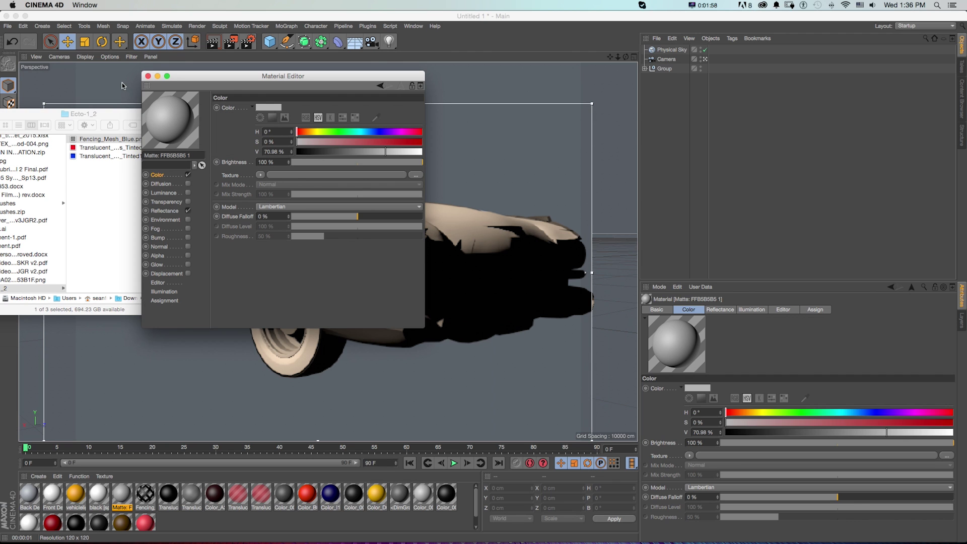
click(147, 76)
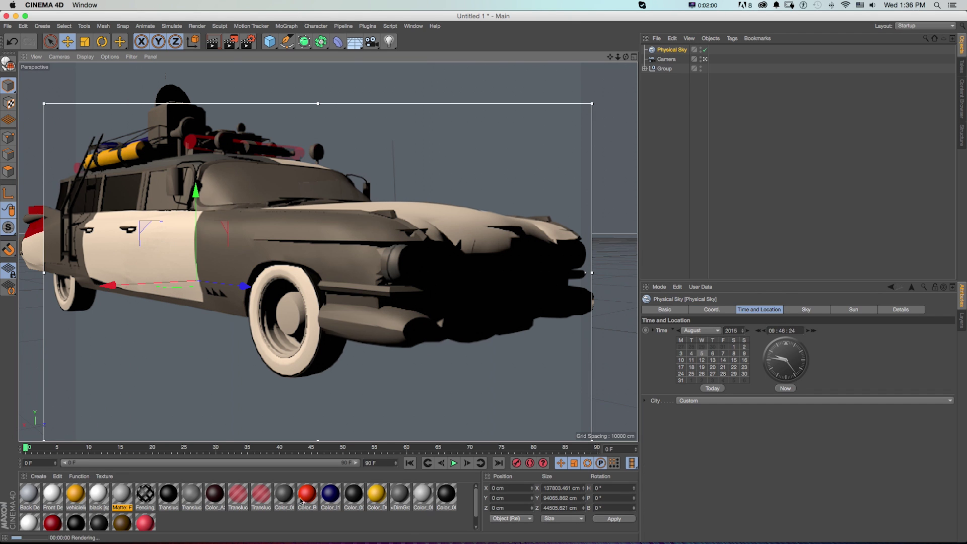
double_click(285, 495)
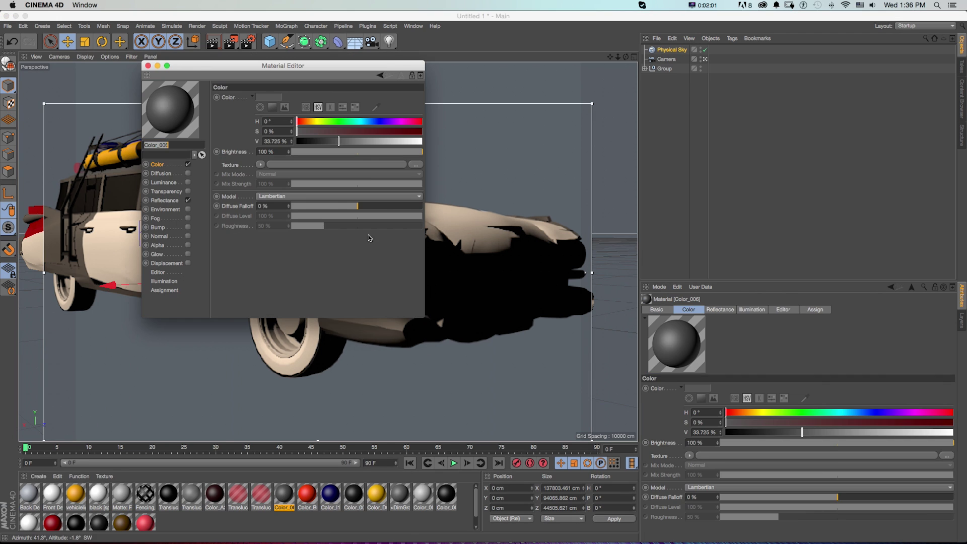
click(148, 66)
Step: Open the red Color_B01 material for editing and place its editor window away from the car's roof
alt+drag(379, 198, 292, 226)
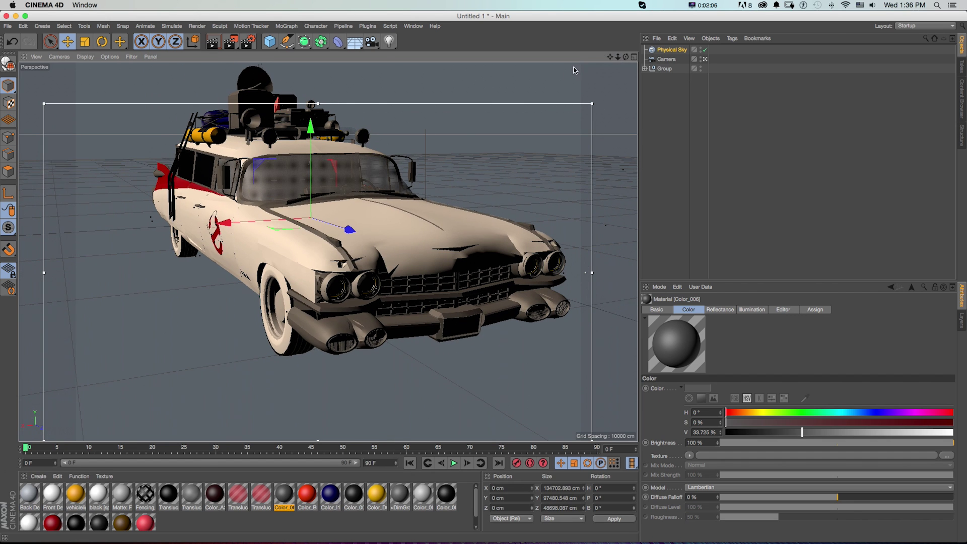
drag(610, 56, 554, 100)
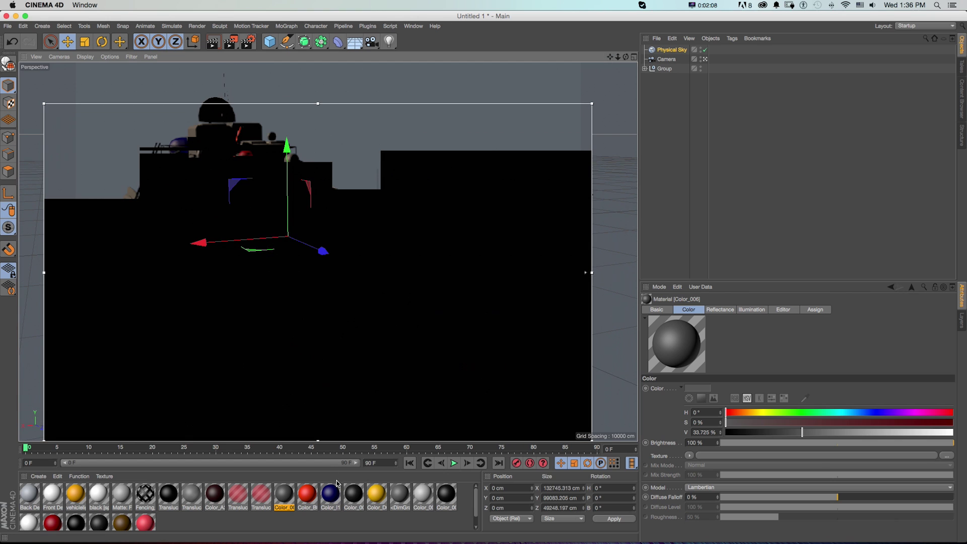
double_click(307, 493)
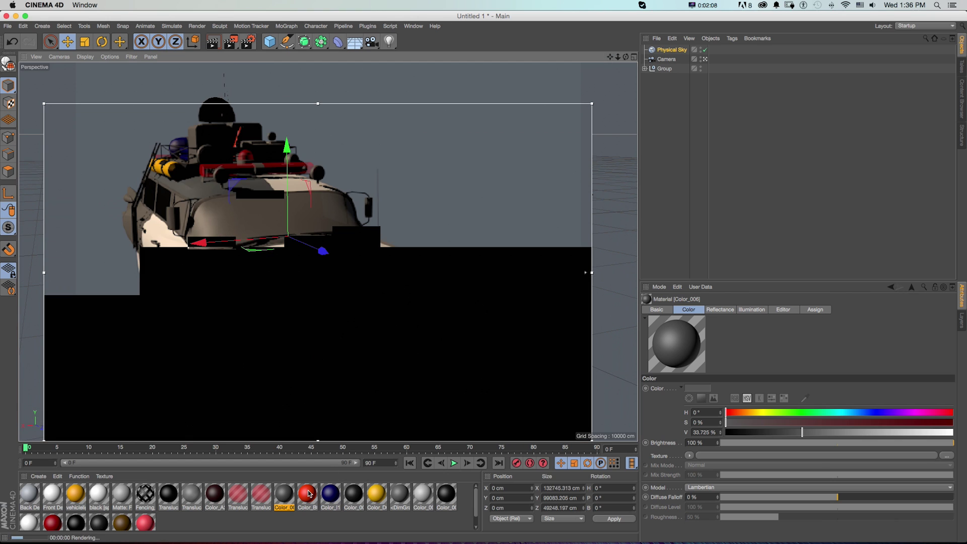
drag(190, 66, 487, 122)
Step: Set the renderer to Physical and add the Ambient Occlusion effect in the render settings
click(248, 42)
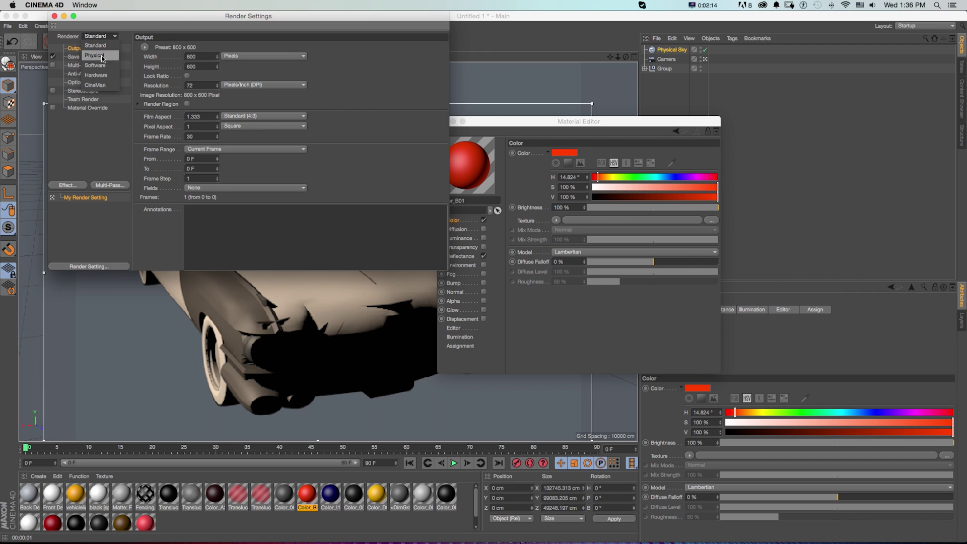
click(66, 185)
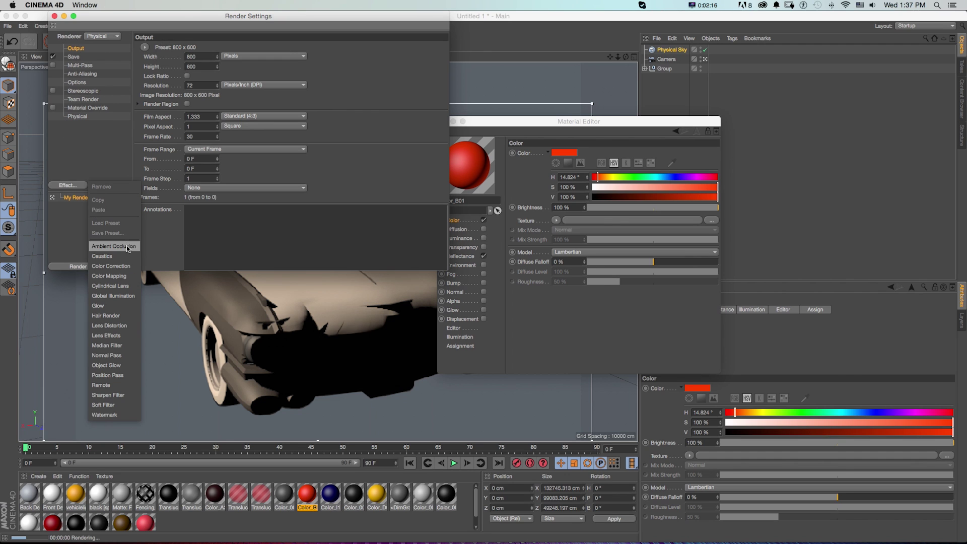
click(128, 247)
click(54, 16)
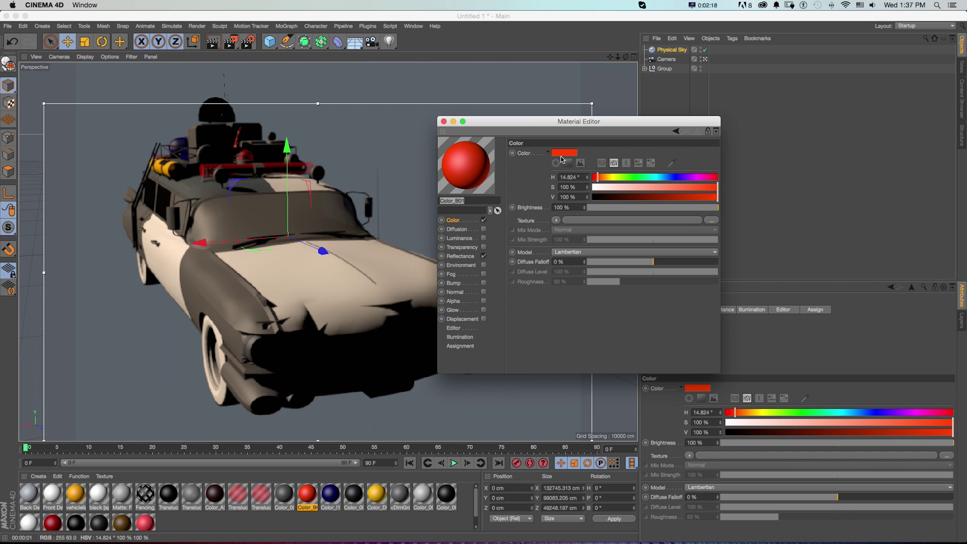
Step: Add a Beckmann reflectance layer to the Color_B01 material with a layer strength of 18%
click(465, 256)
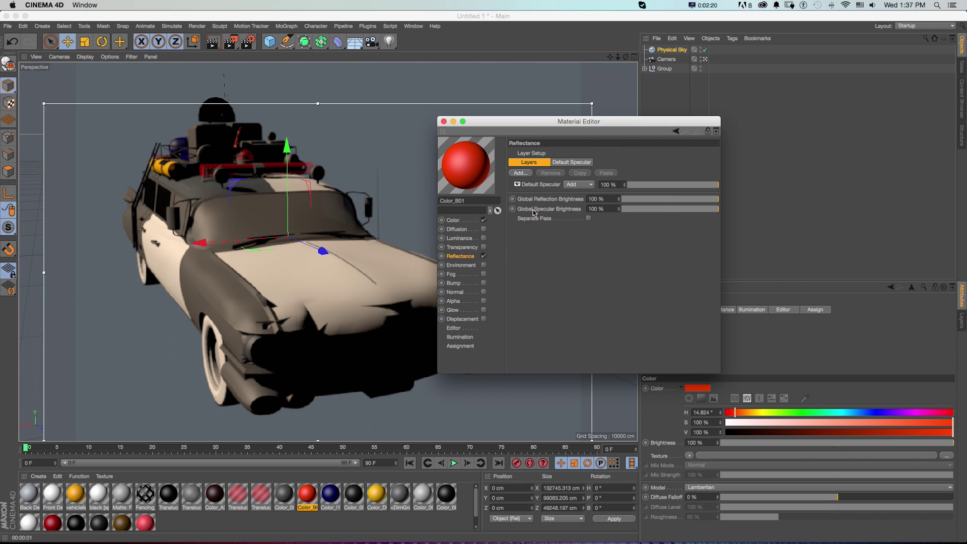
click(523, 172)
click(543, 175)
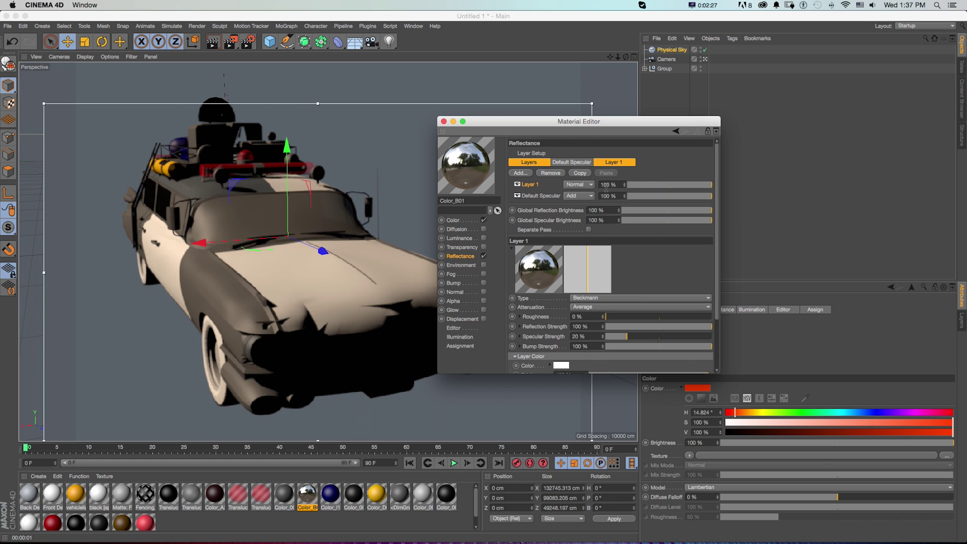
Step: Examine the car's materials and lighting from several angles, including the front, the side and above
alt+drag(369, 308, 443, 308)
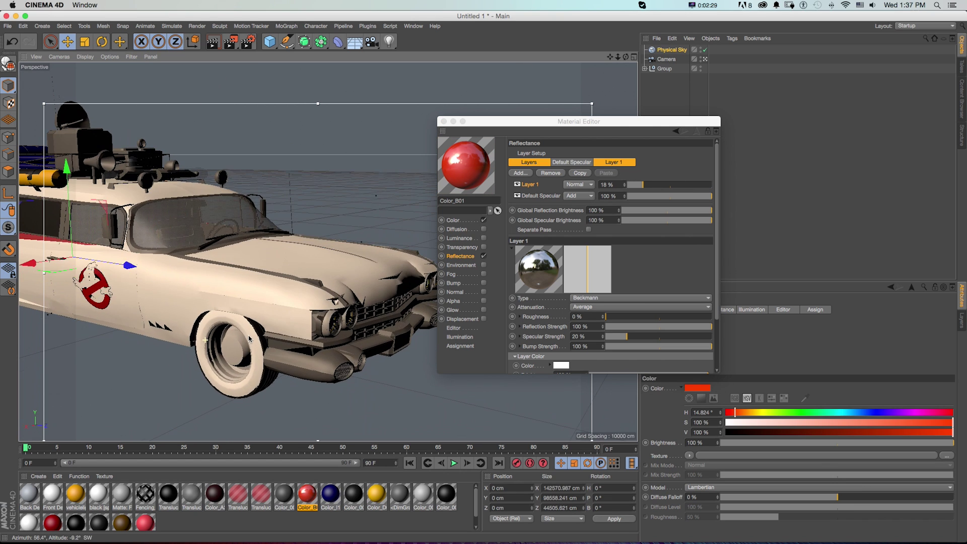
drag(610, 57, 691, 115)
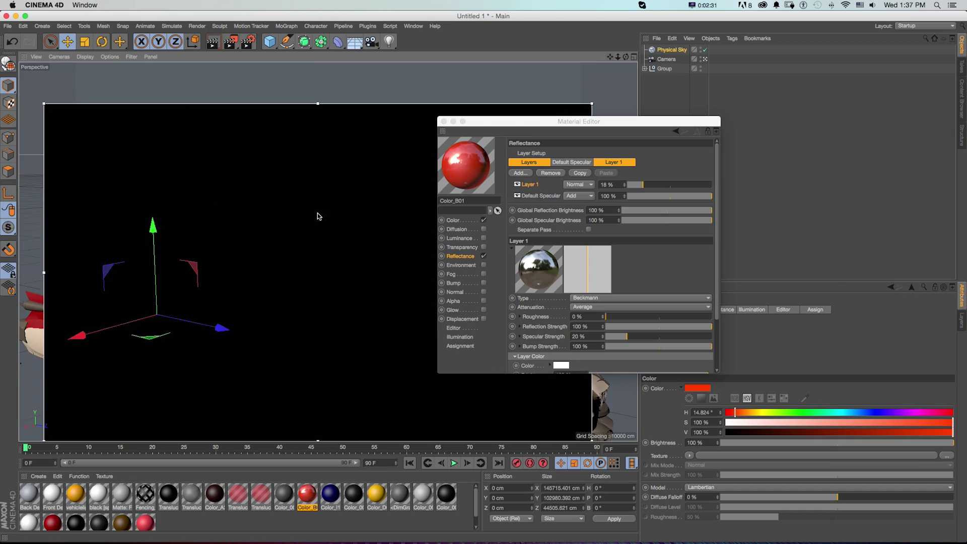
scroll(289, 269, up, 3)
alt+drag(291, 269, 350, 151)
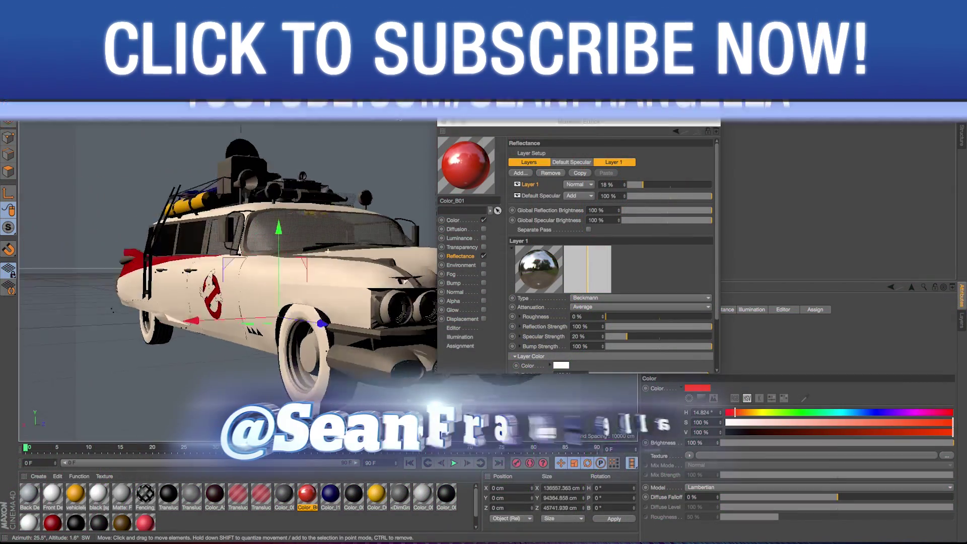
alt+drag(328, 251, 386, 107)
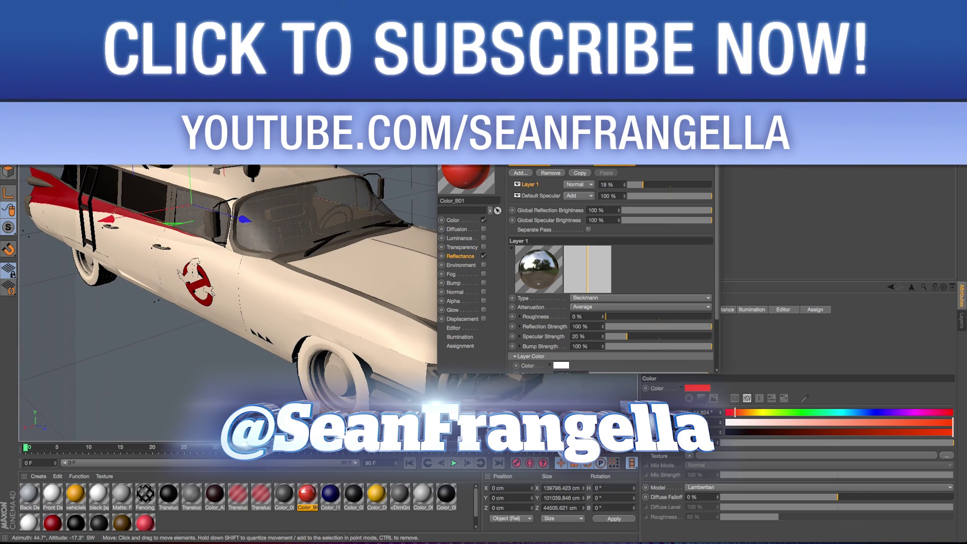
alt+drag(450, 353, 450, 323)
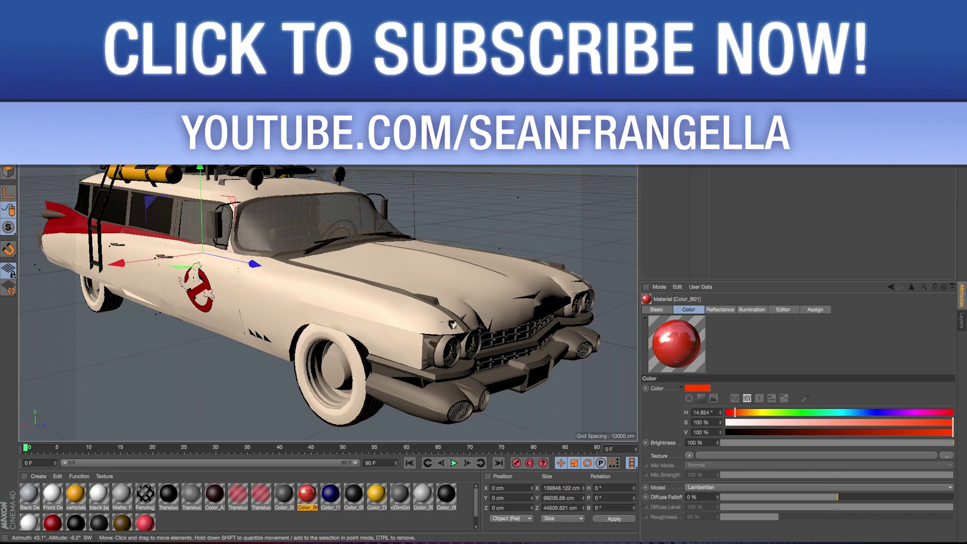
alt+drag(328, 251, 328, 252)
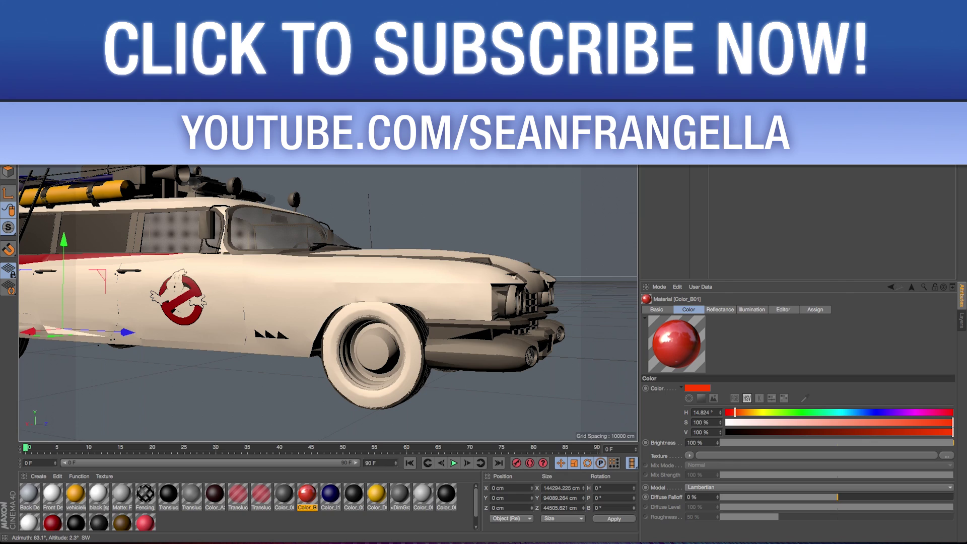